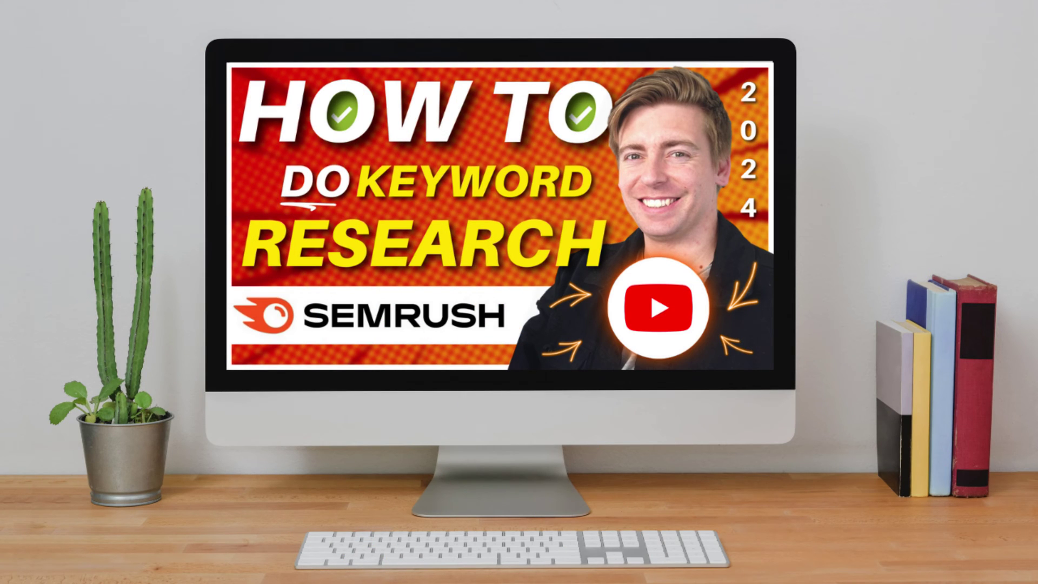
Start the free Semrush trial to reach the Projects dashboard listing syndeo.co.nz.
left_click(500, 321)
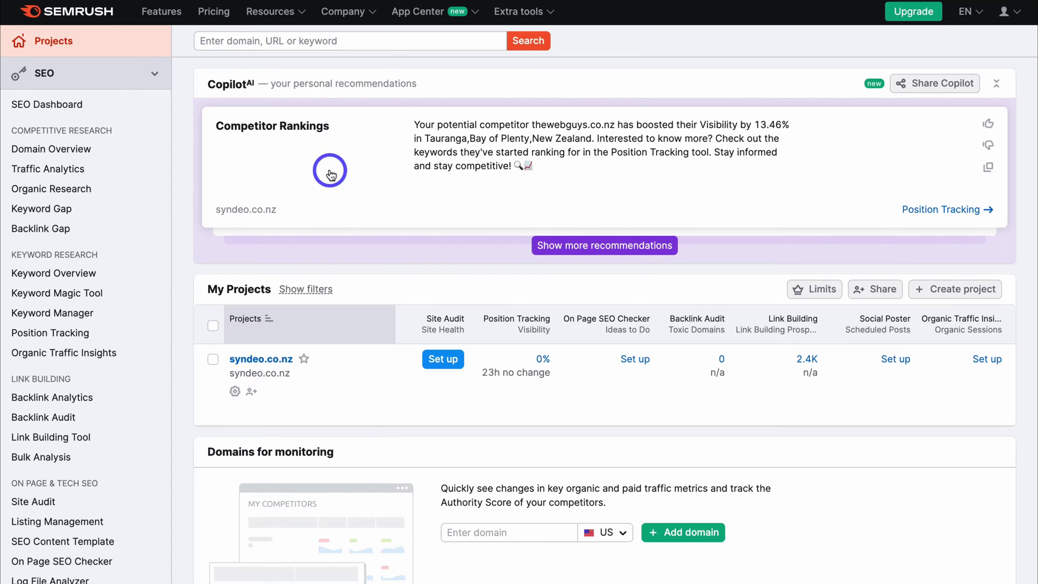
Search the App Center store for 'Semrush local' and launch the Semrush Local app.
left_click(435, 22)
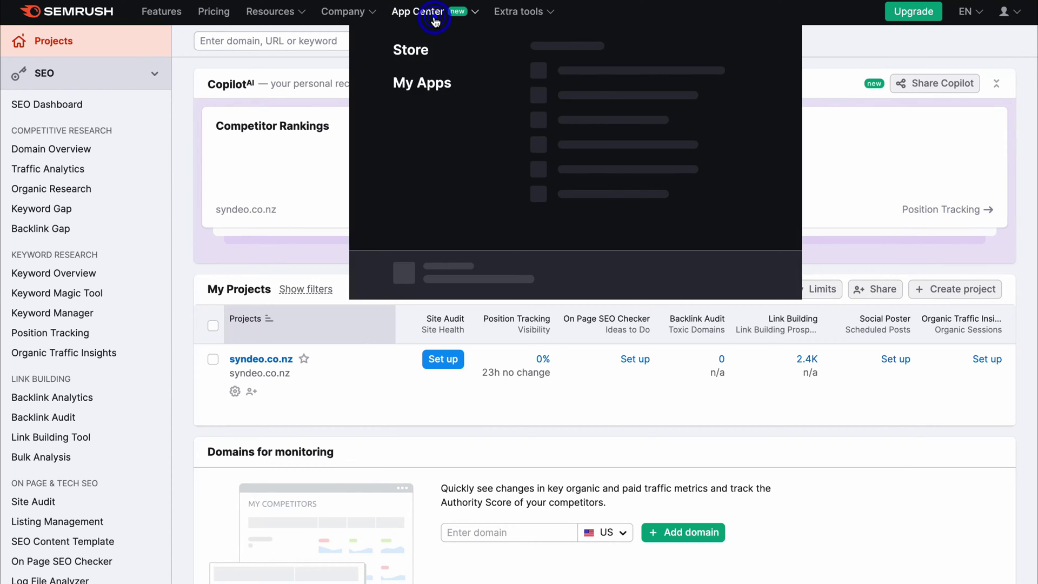
left_click(411, 50)
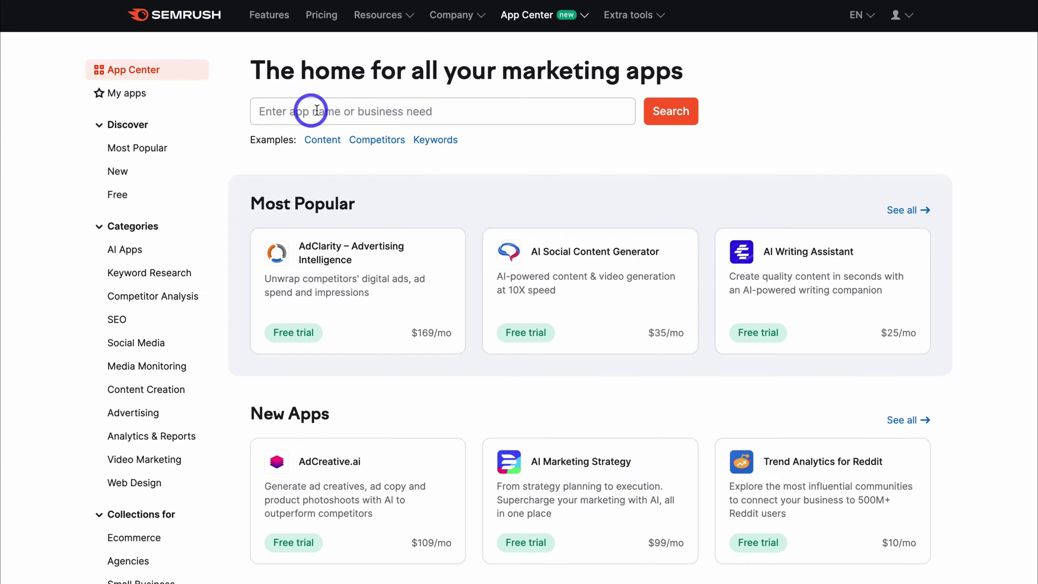
left_click(352, 112)
type("Semrush local")
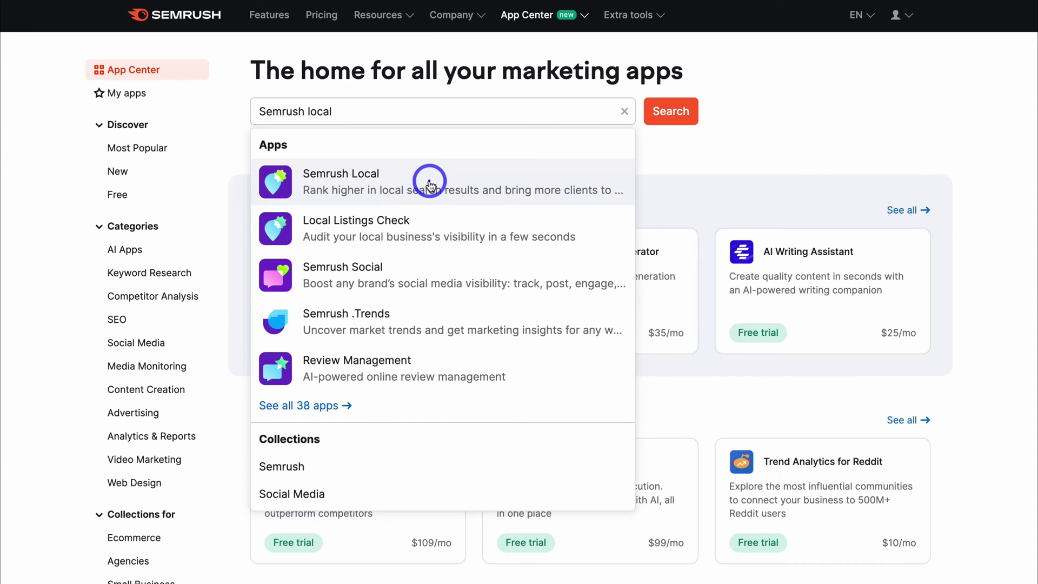
left_click(427, 178)
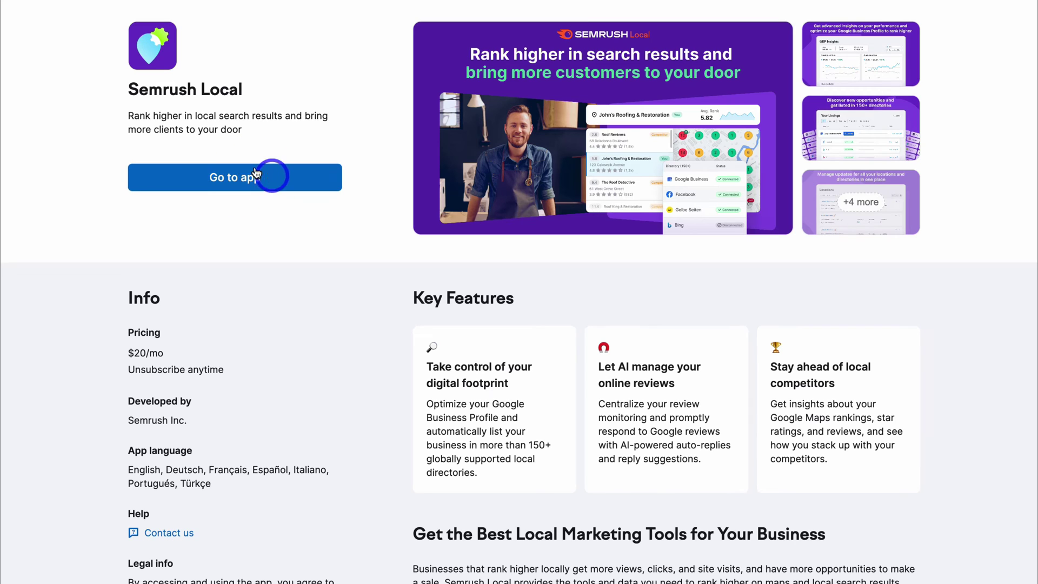
left_click(287, 186)
left_click(435, 247)
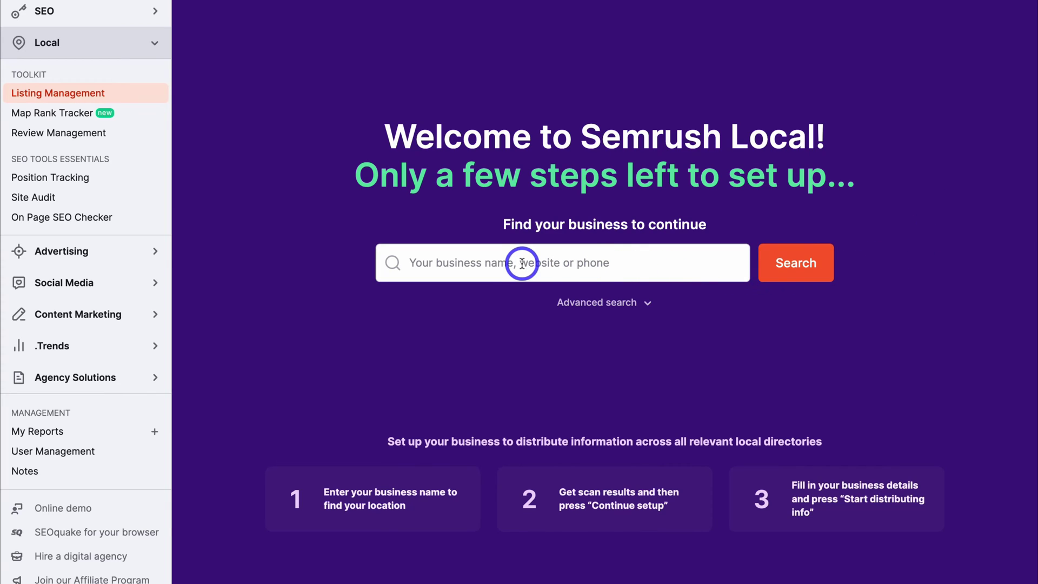
Search for the business 'Syndeo nz' and expand the advanced search with its NZ details.
left_click(543, 261)
type("Syndeo nz")
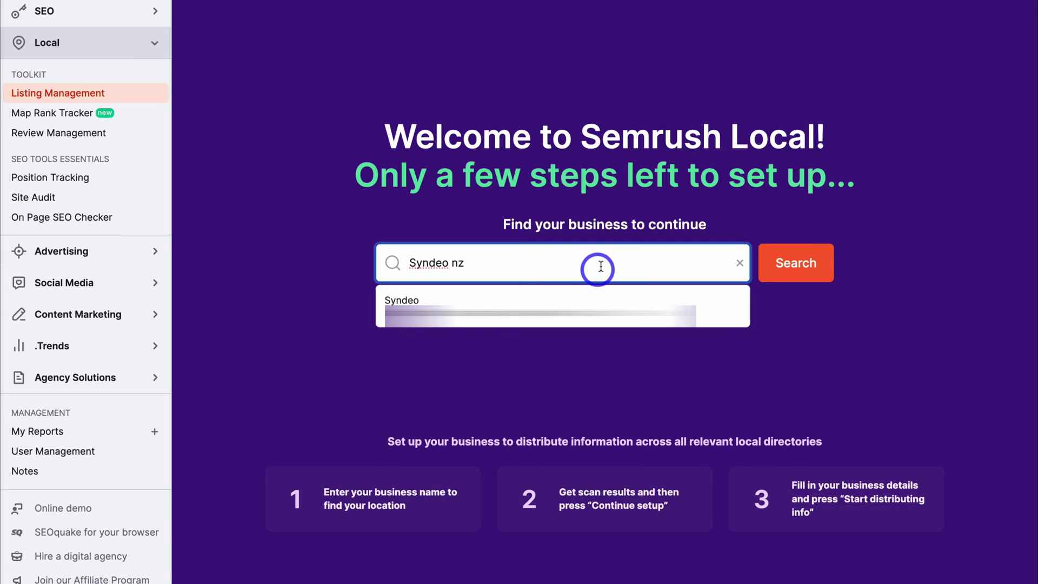
left_click(790, 263)
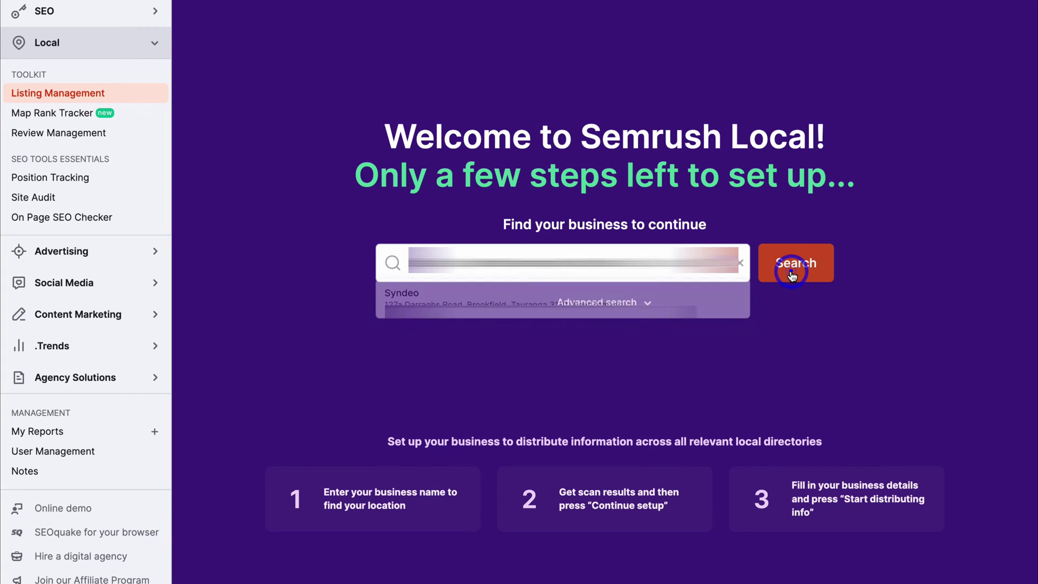
left_click(684, 306)
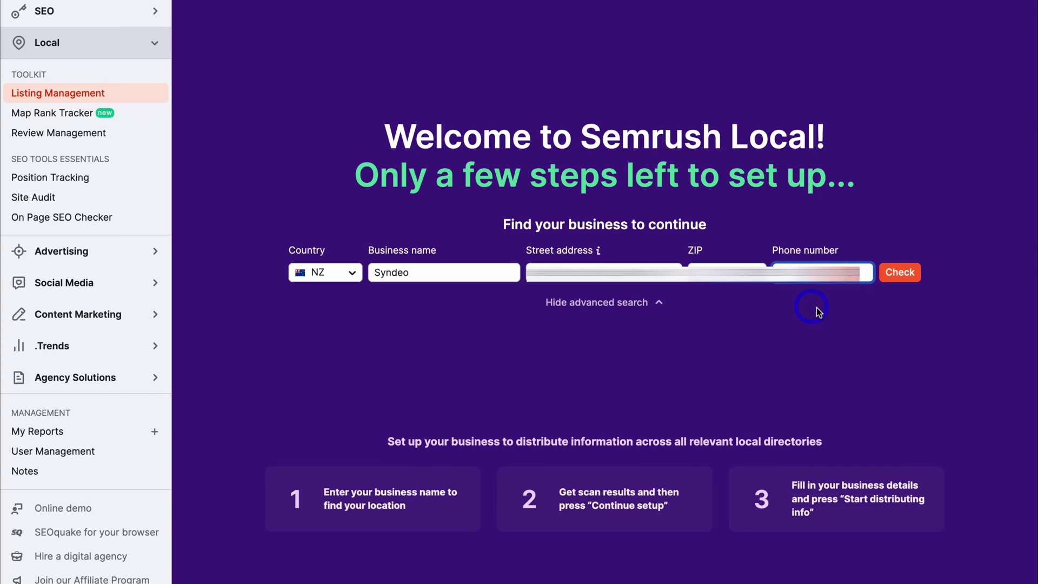
Scan Syndeo's listings: presence rated Bad, 49 of 51 to fix, 5/5.0 average rating.
left_click(906, 274)
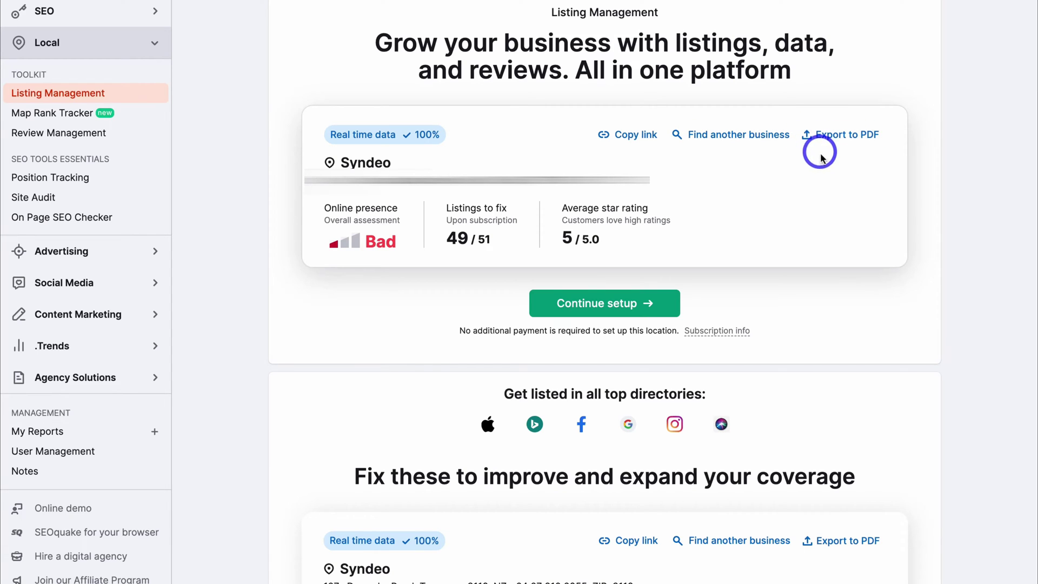
scroll(783, 373, "down", 8)
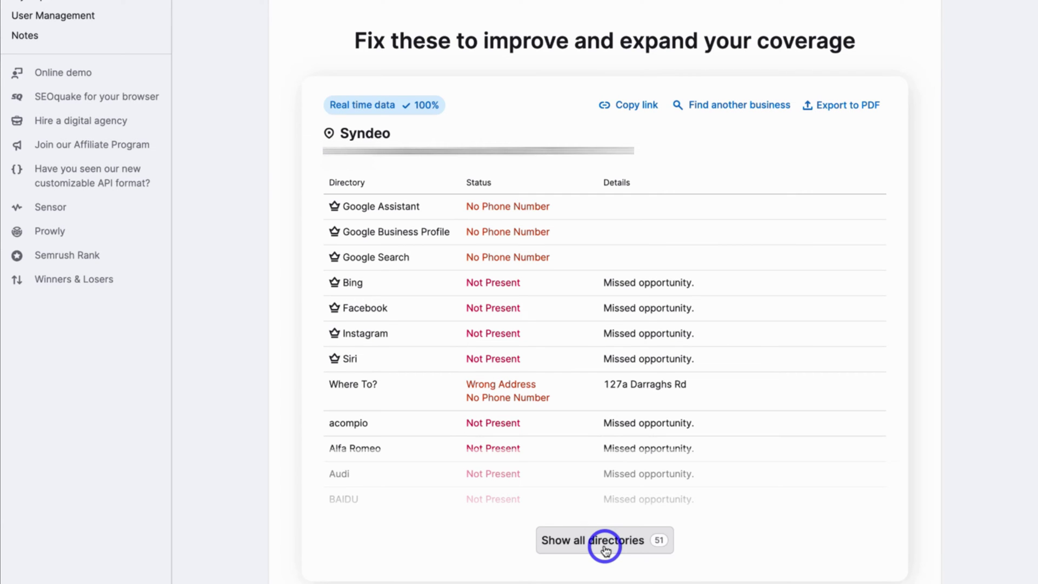
scroll(908, 308, "up", 8)
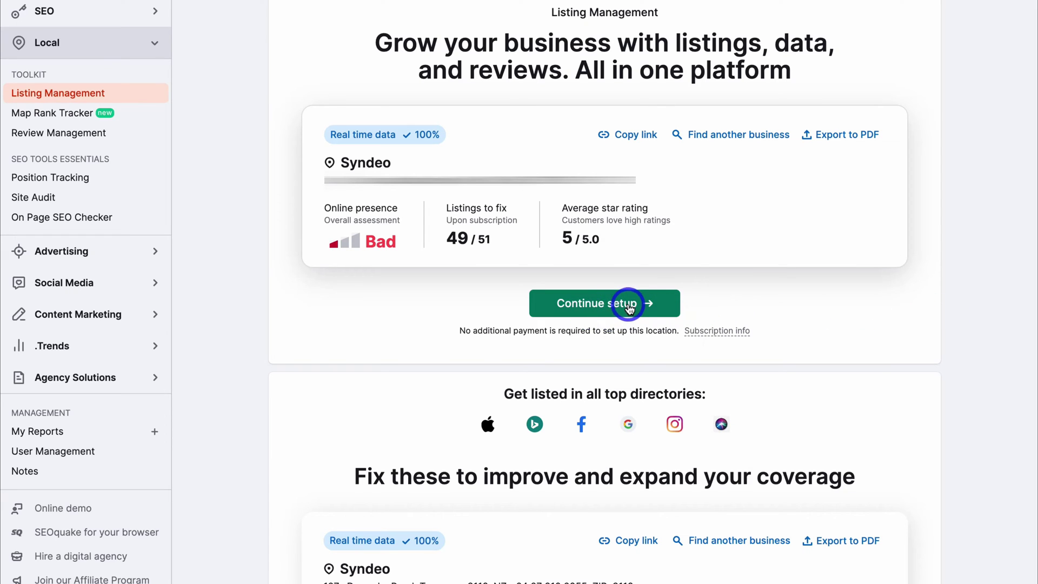
Continue Syndeo's location setup and connect its Google account to reach profile selection.
left_click(627, 303)
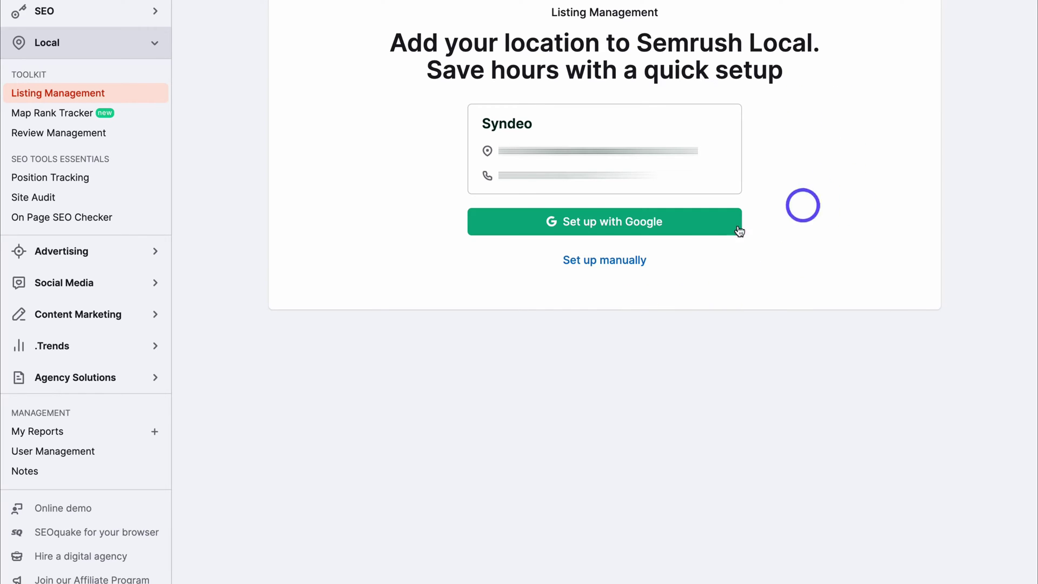
left_click(694, 230)
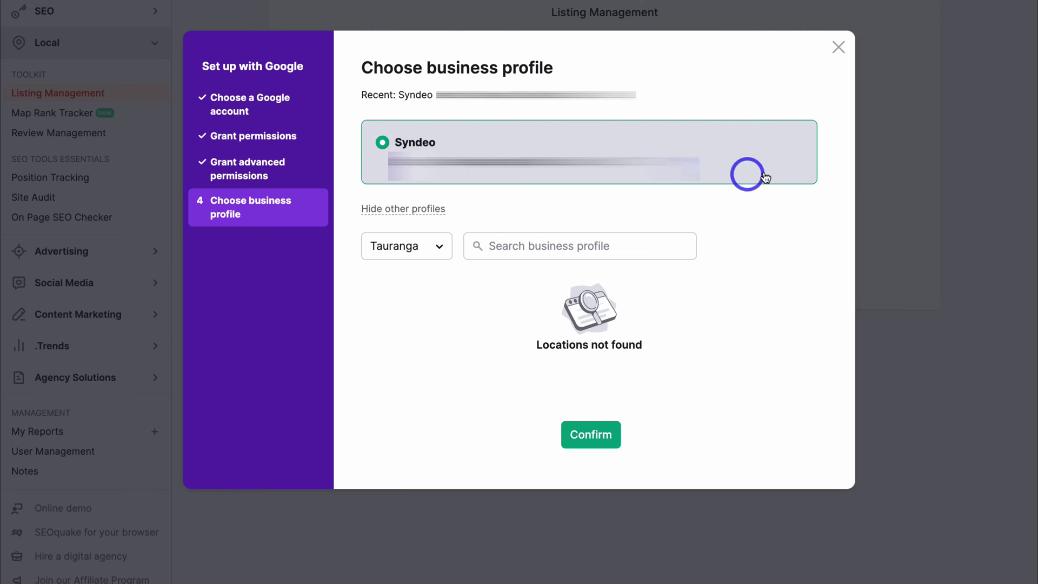
Confirm the Syndeo profile to import its Tauranga, New Zealand service area and website.
left_click(589, 432)
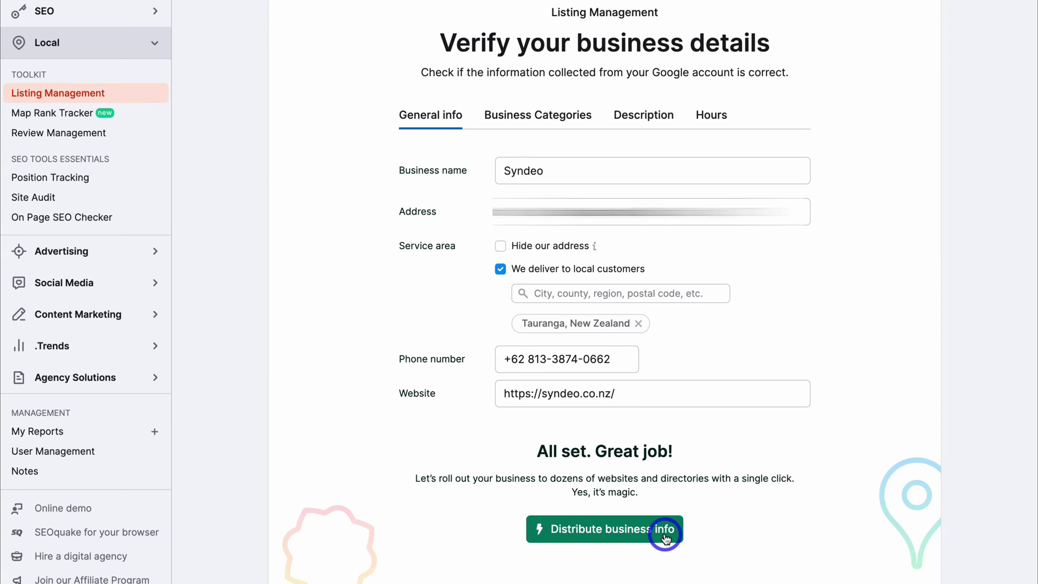
scroll(665, 527, "up", 1)
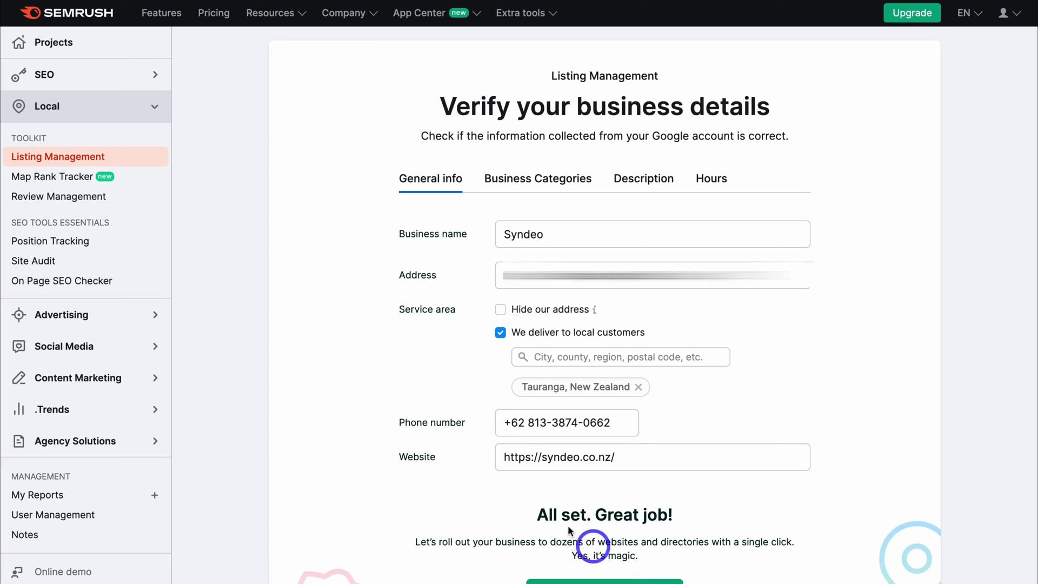
left_click(54, 177)
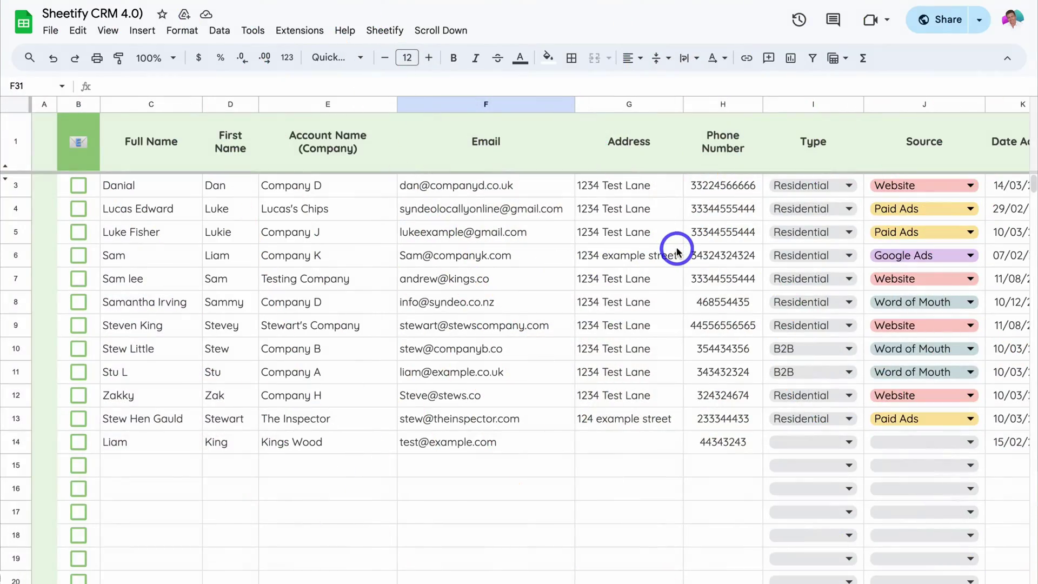
scroll(676, 250, "right", 10)
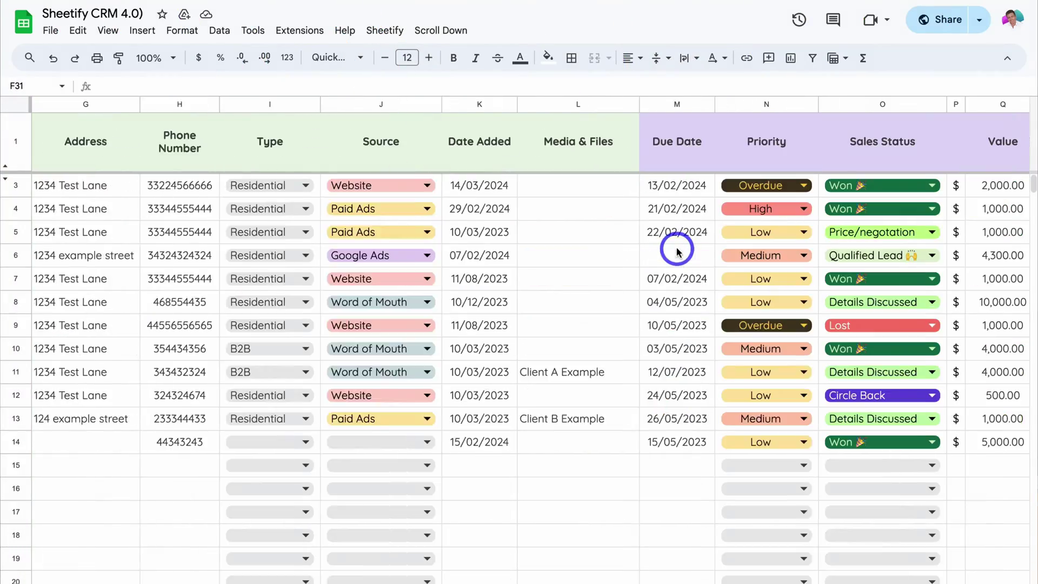
With Sheetify, push the Installation 3 client task to Google Tasks and send payment reminders.
left_click(382, 29)
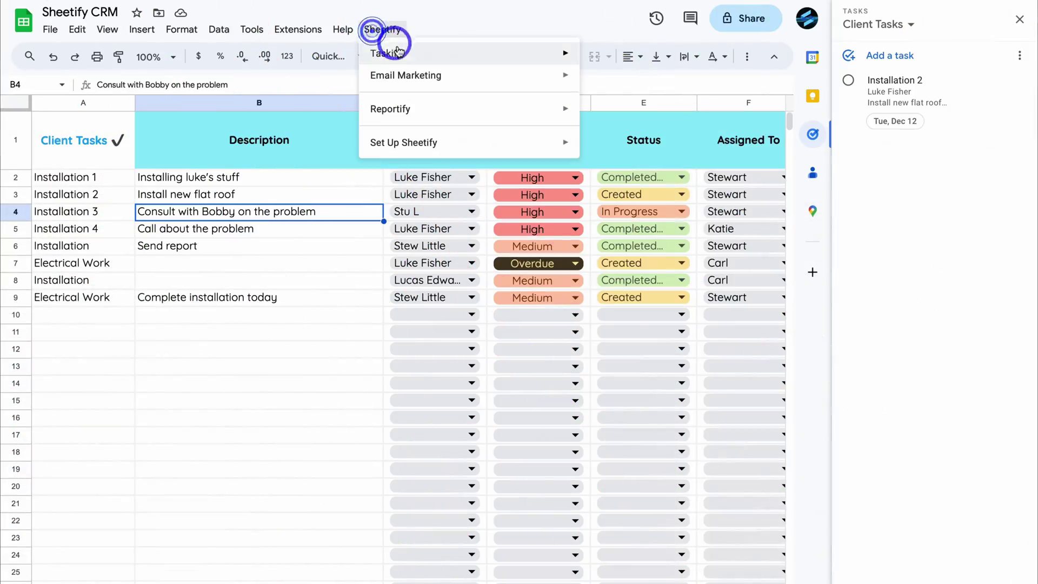
mouse_move(562, 53)
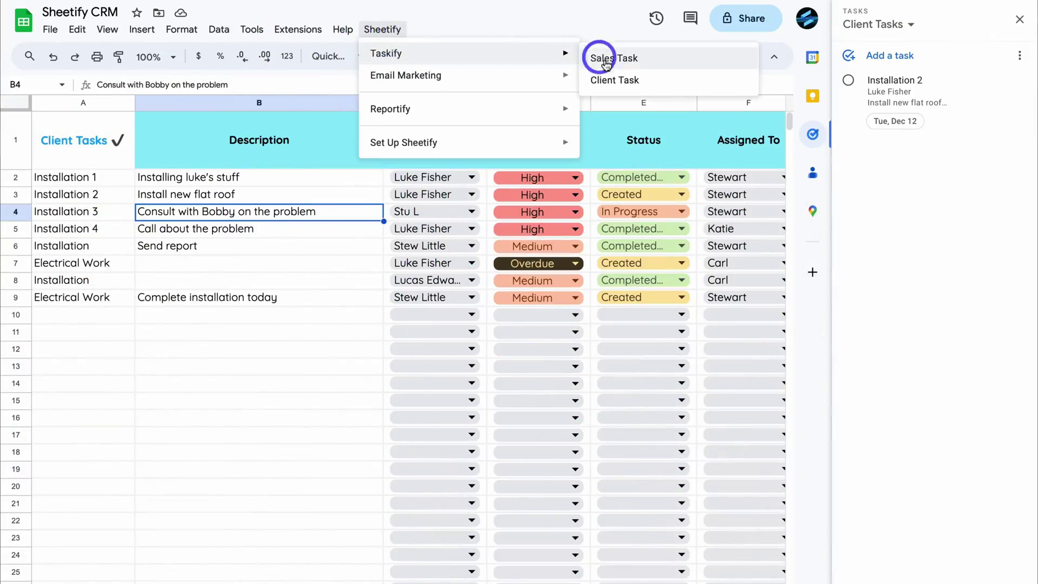
left_click(672, 87)
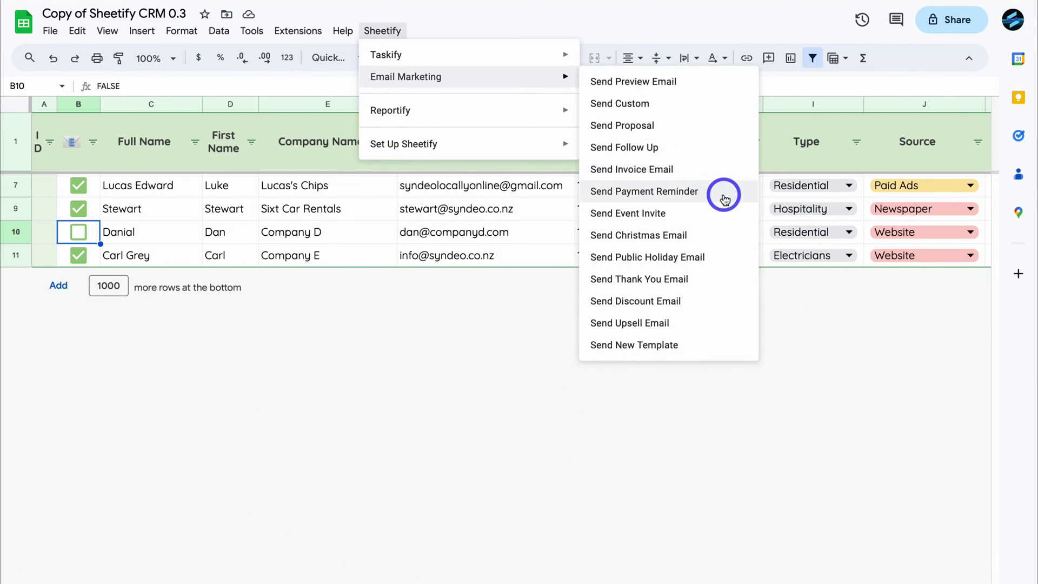
left_click(725, 192)
left_click(617, 354)
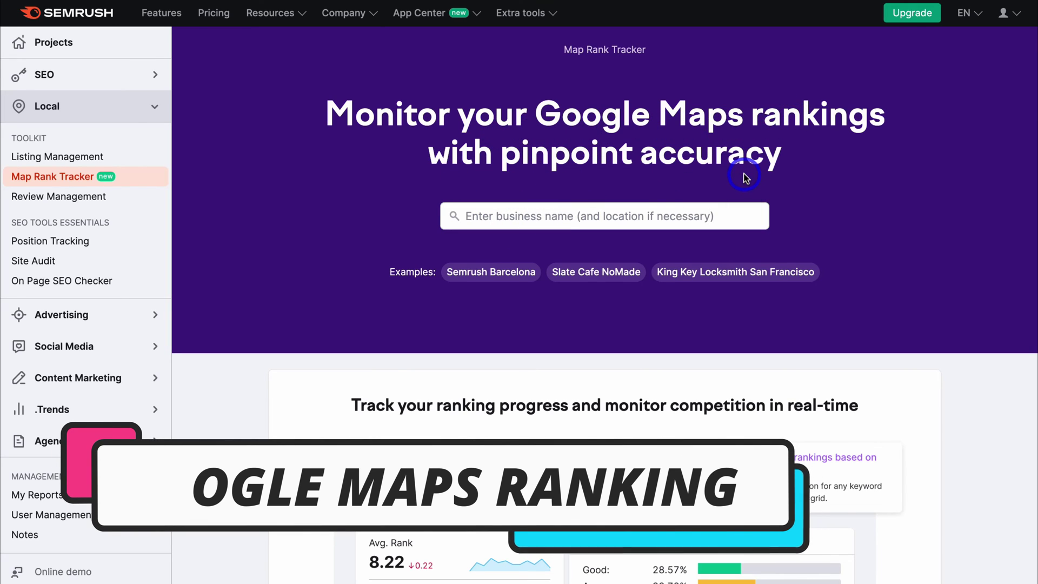
Paste the business name, pick The House Inspector in Tauranga, and expand keyword settings.
left_click(540, 216)
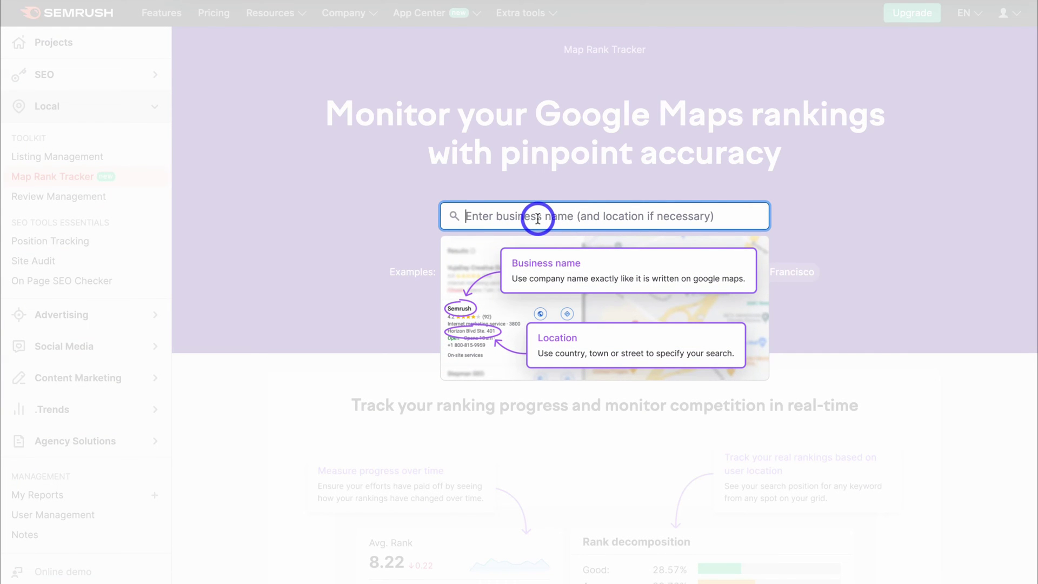
type("The House Inspector Tauranga")
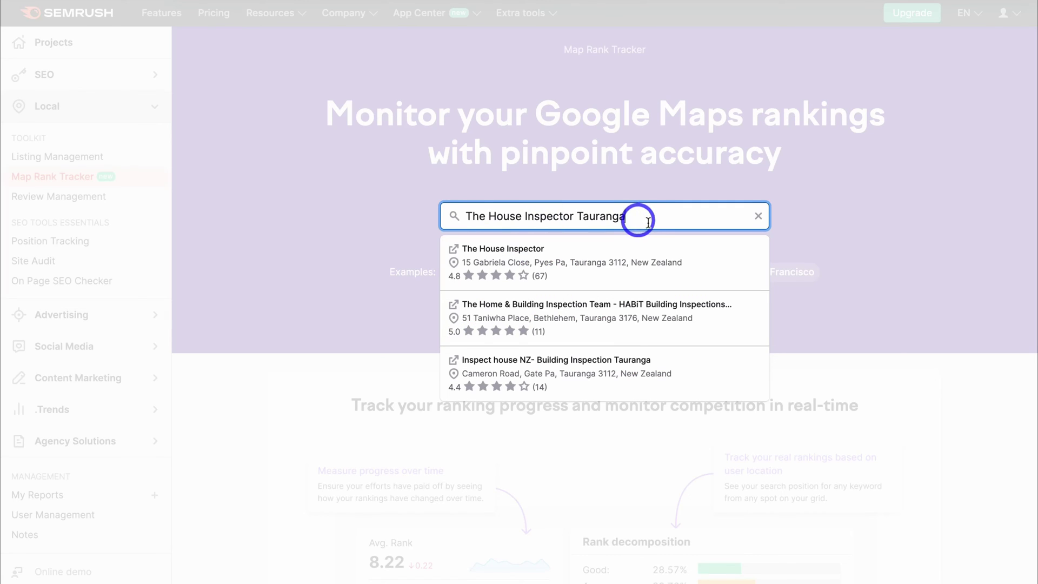
left_click(612, 270)
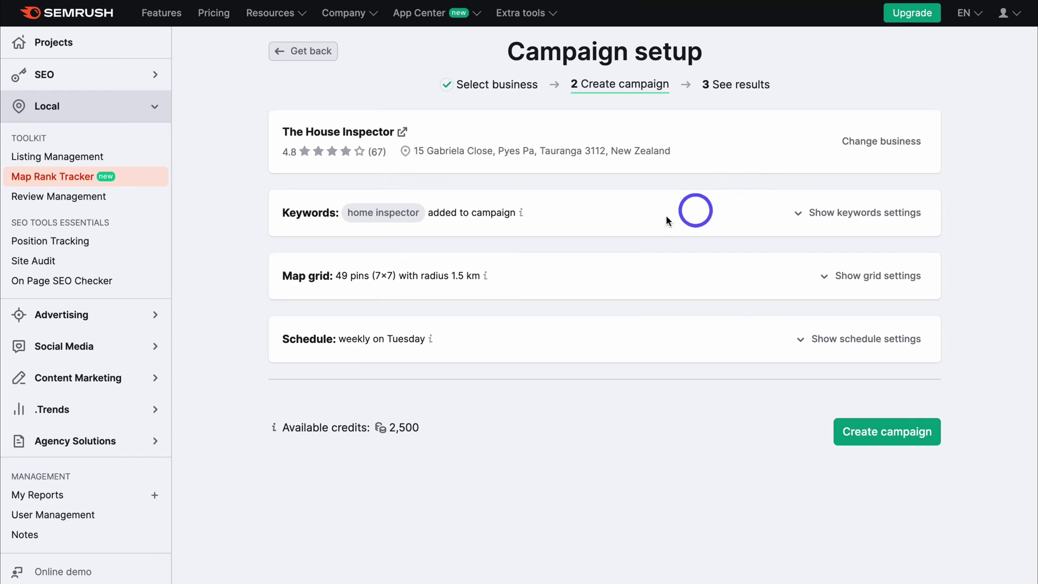
left_click(795, 214)
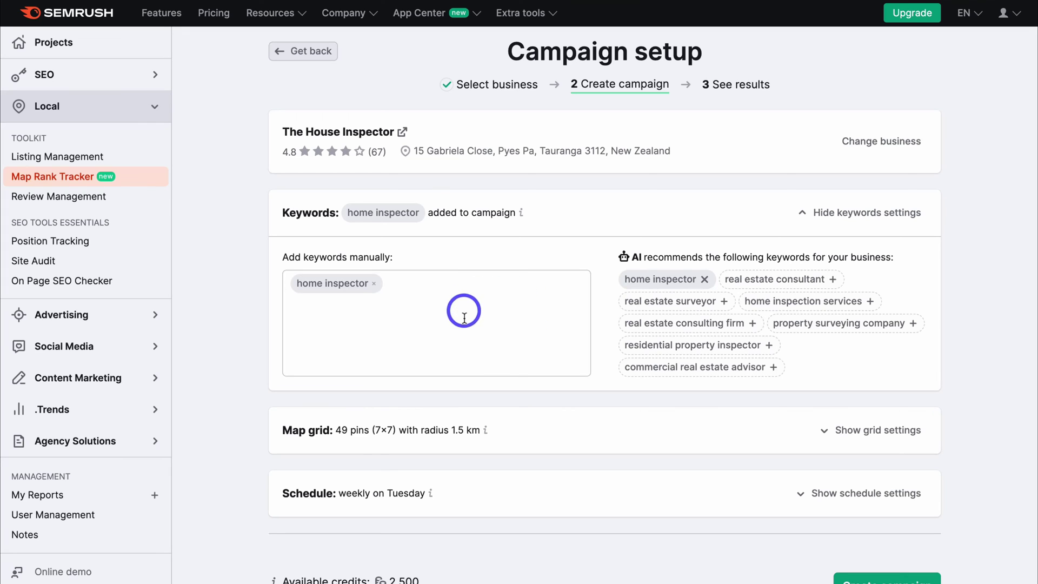
Paste four more keywords and switch the map grid to 81 pins in a 9×9 layout.
left_click(489, 297)
type("House Inspector Tauranga Property inspection Builders report home inspection services")
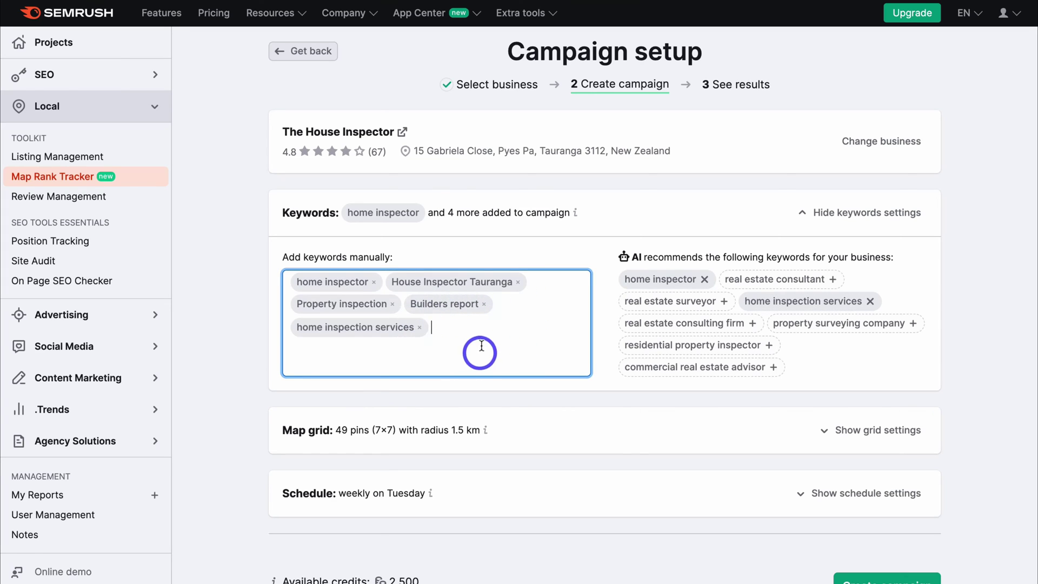
left_click(822, 433)
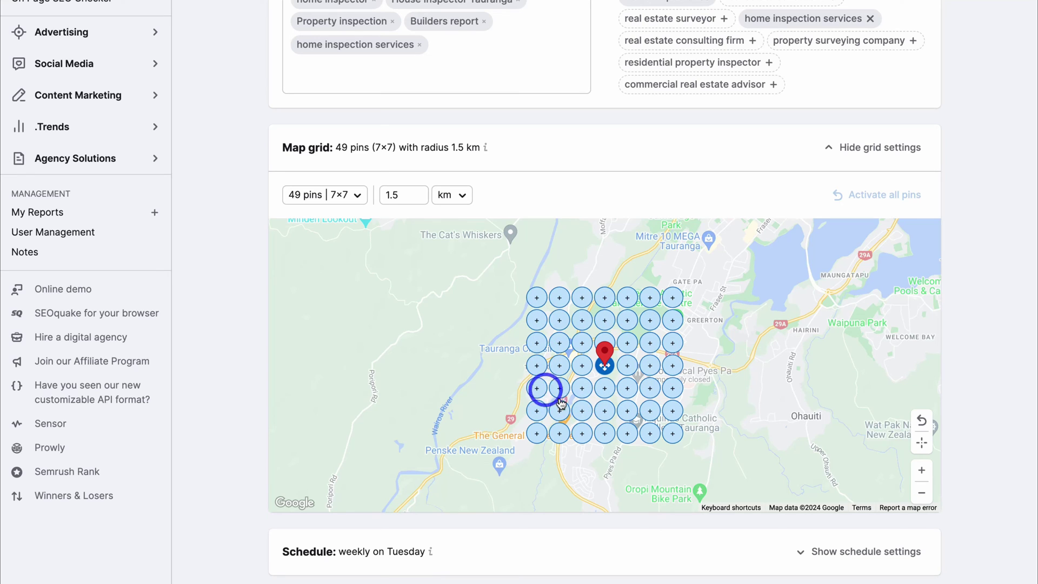
left_click(355, 194)
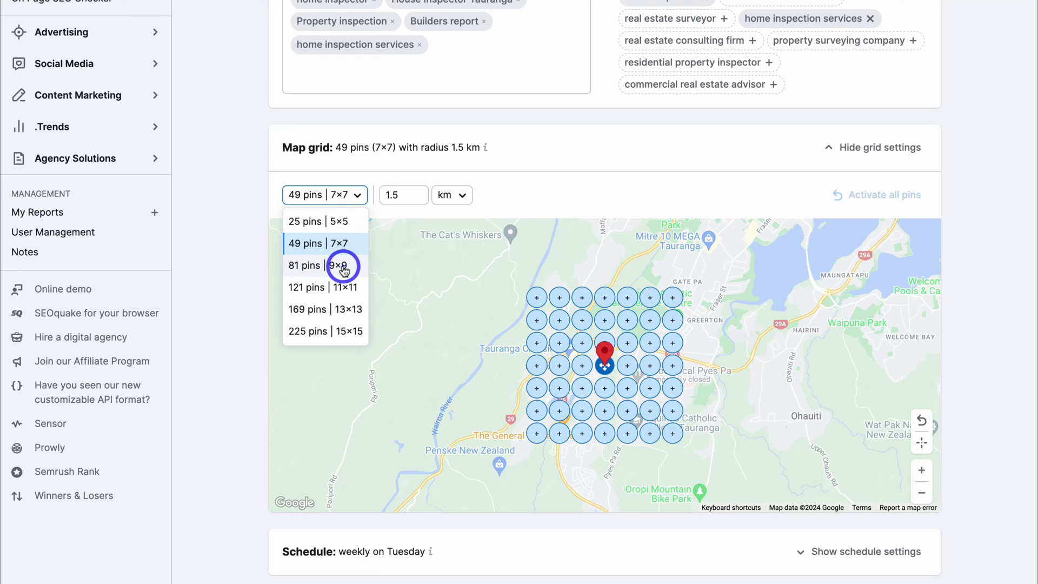
left_click(336, 266)
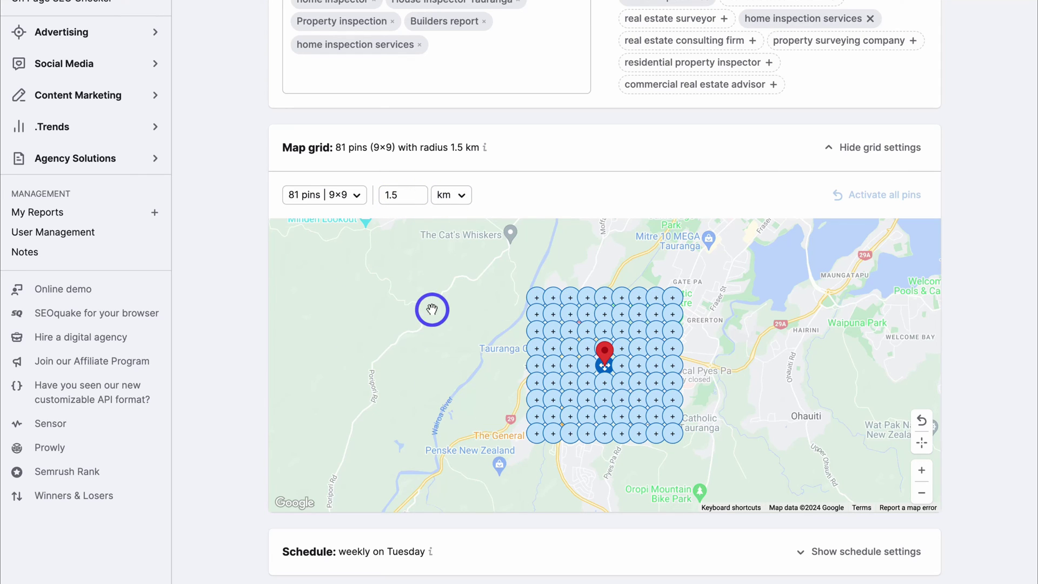
scroll(431, 314, "down", 3)
left_click(799, 454)
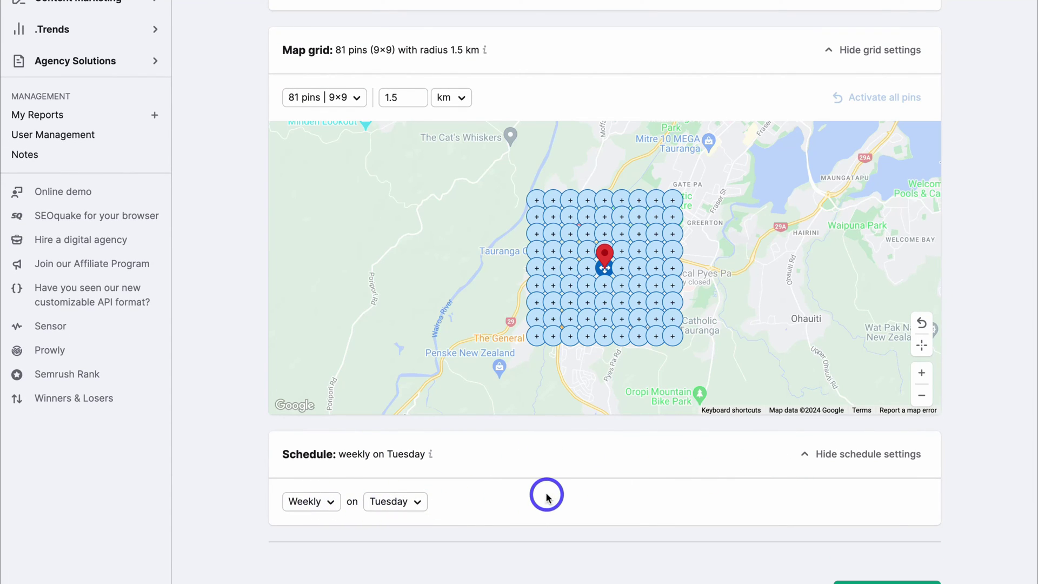
scroll(549, 491, "down", 2)
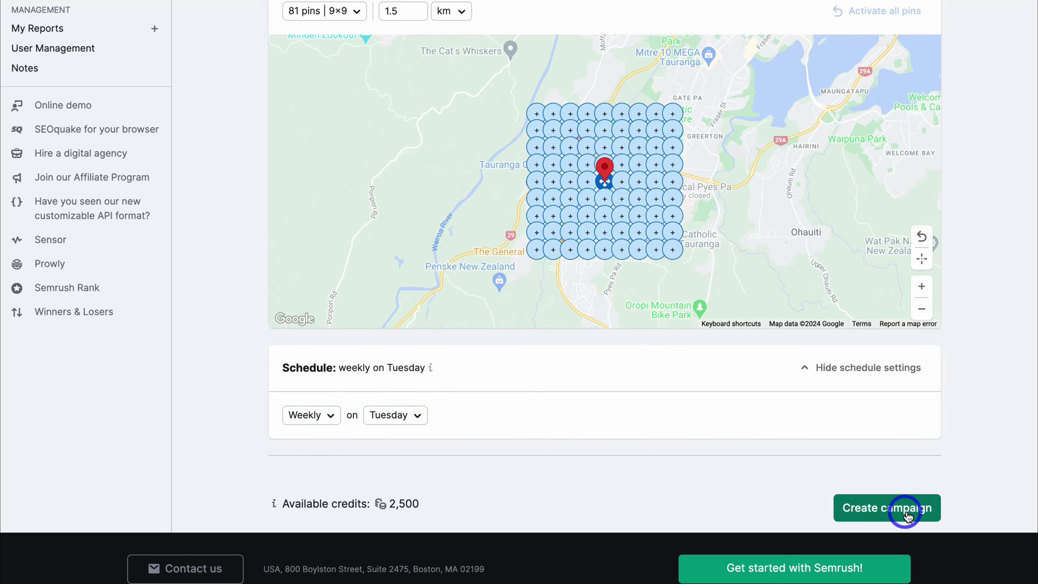
Create the campaign and review results: 'home inspector' averages rank 1.00, 27.00% share of voice.
left_click(888, 509)
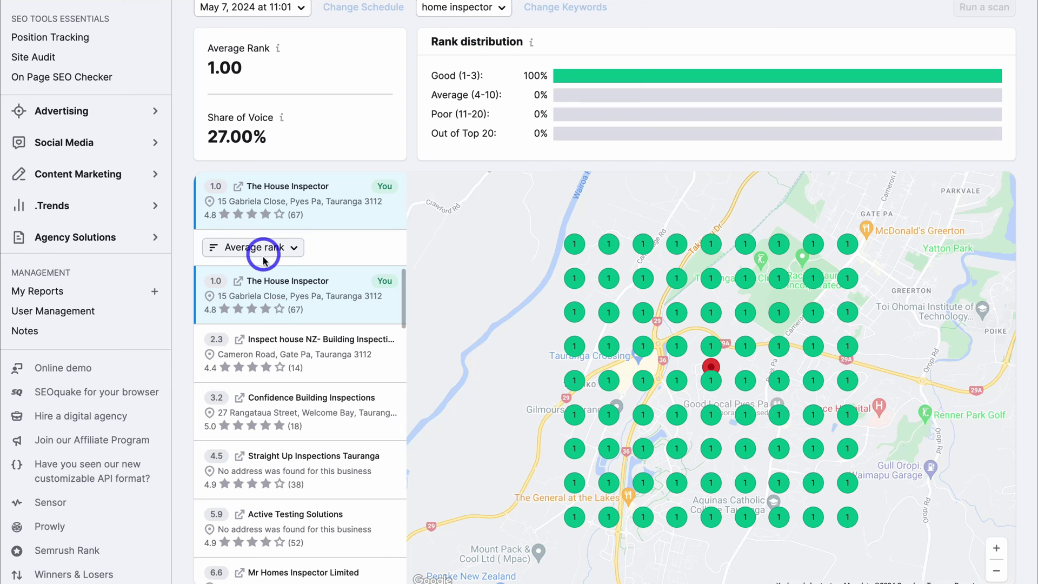
scroll(295, 348, "down", 1)
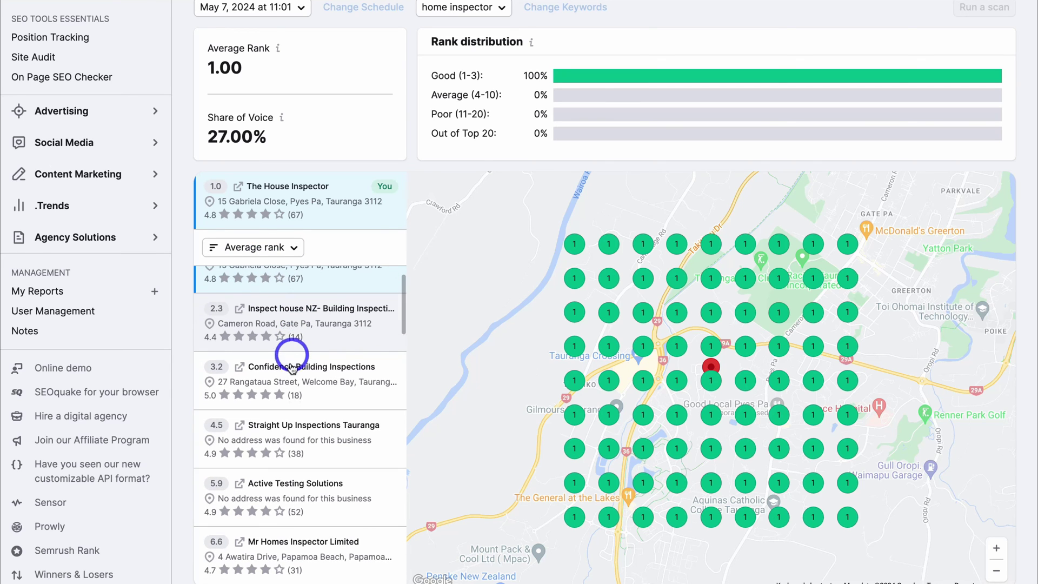
scroll(290, 378, "down", 2)
scroll(295, 395, "up", 6)
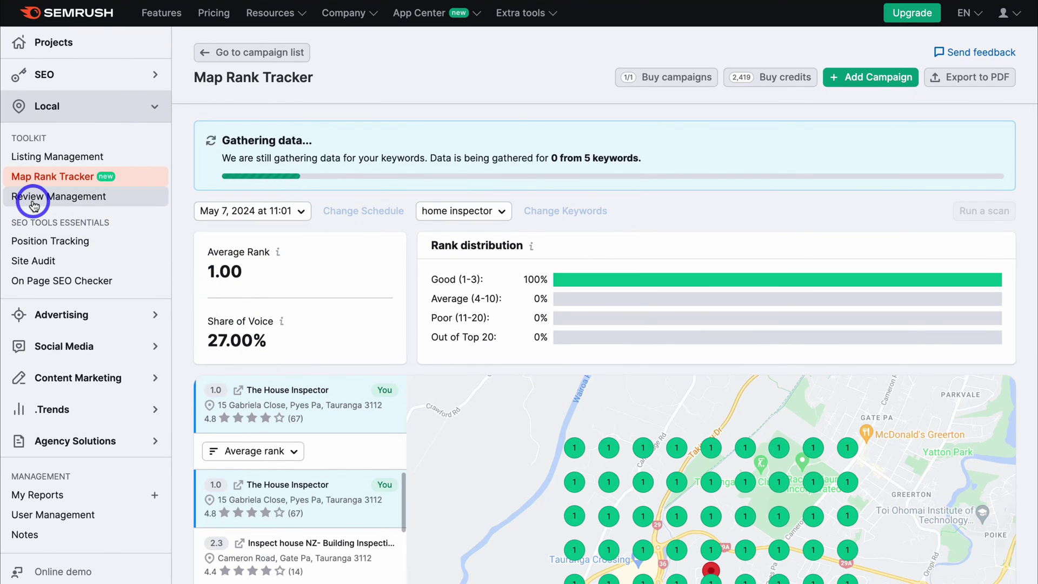
Switch from the Map Rank Tracker results to Review Management in the Local toolkit sidebar.
left_click(126, 197)
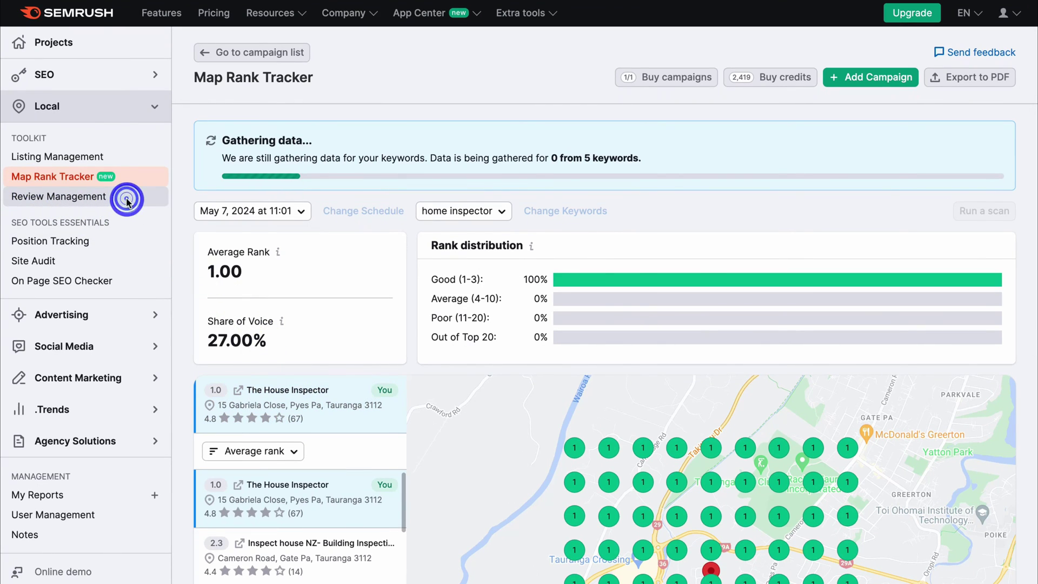